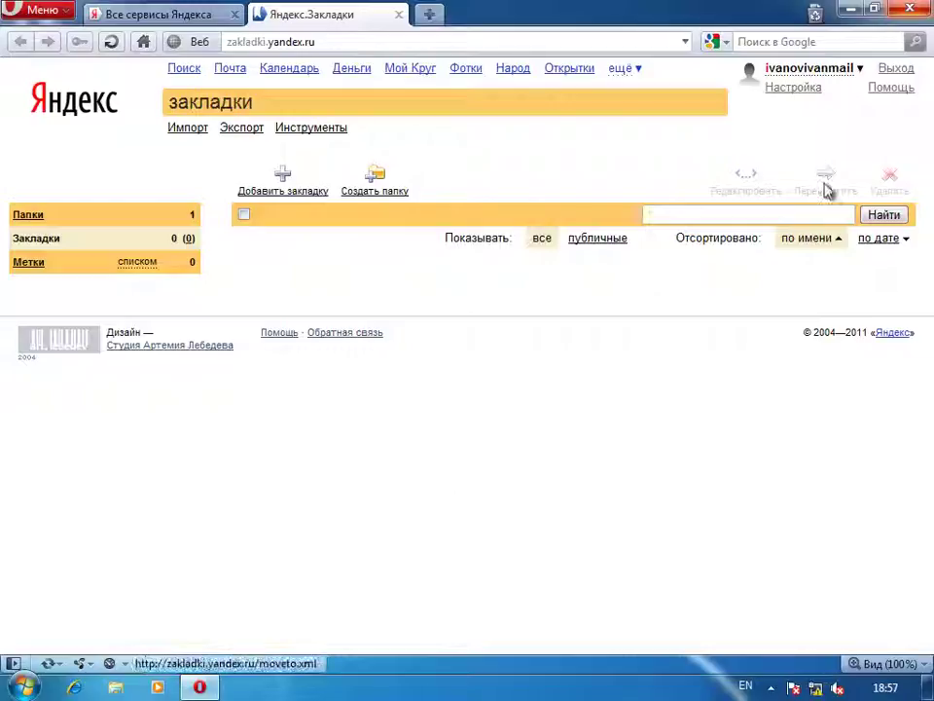
# Step: Look through the list of bookmarks saved in the browser, and close it without opening any
pyautogui.click(17, 21)
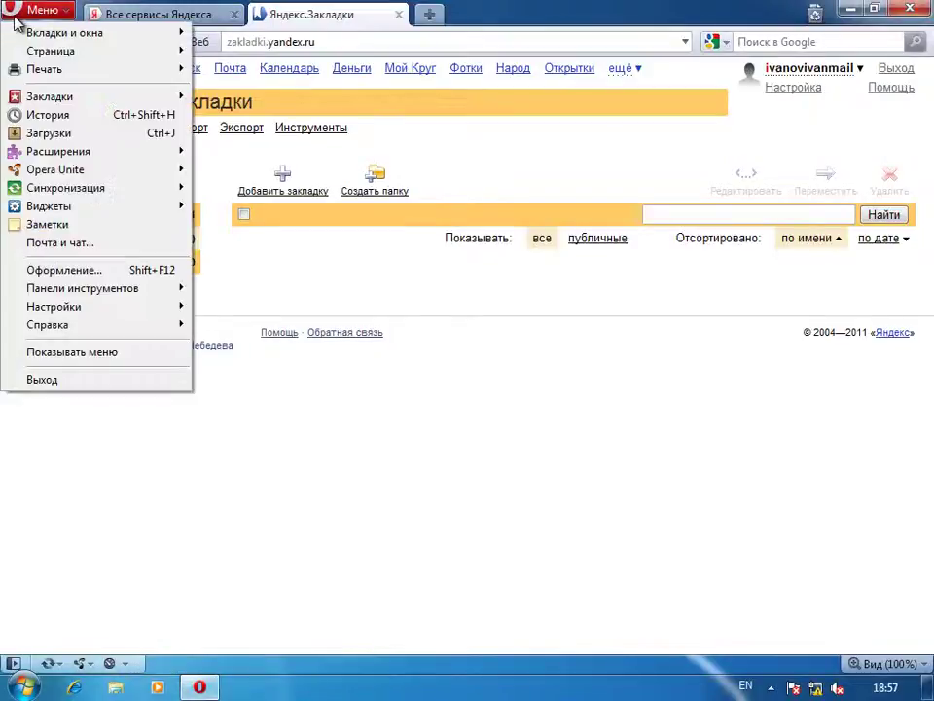
pyautogui.moveTo(113, 172)
pyautogui.moveTo(108, 96)
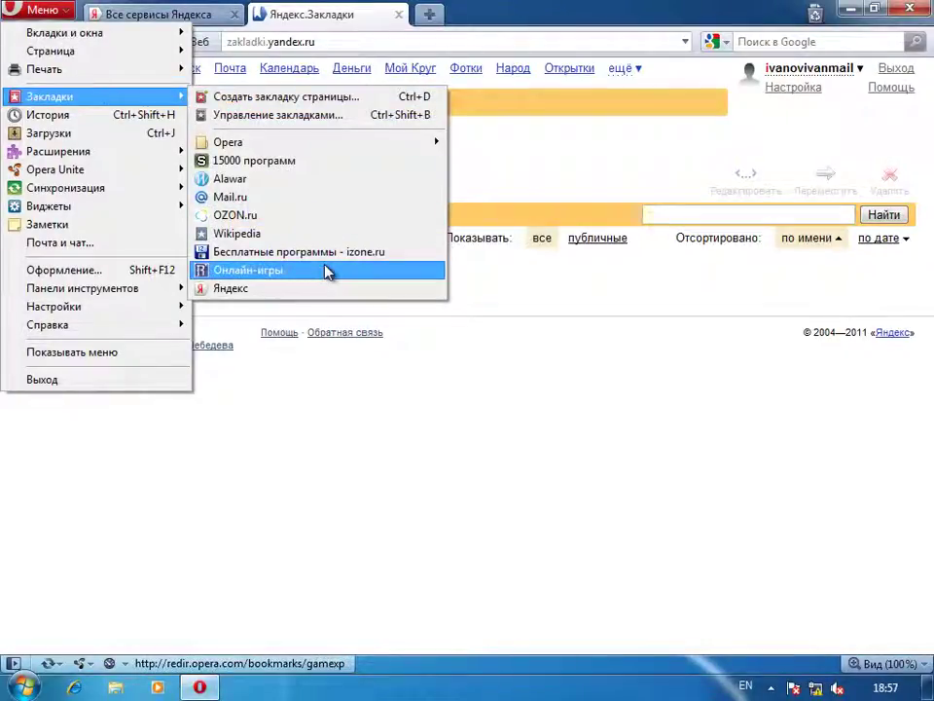
pyautogui.click(491, 454)
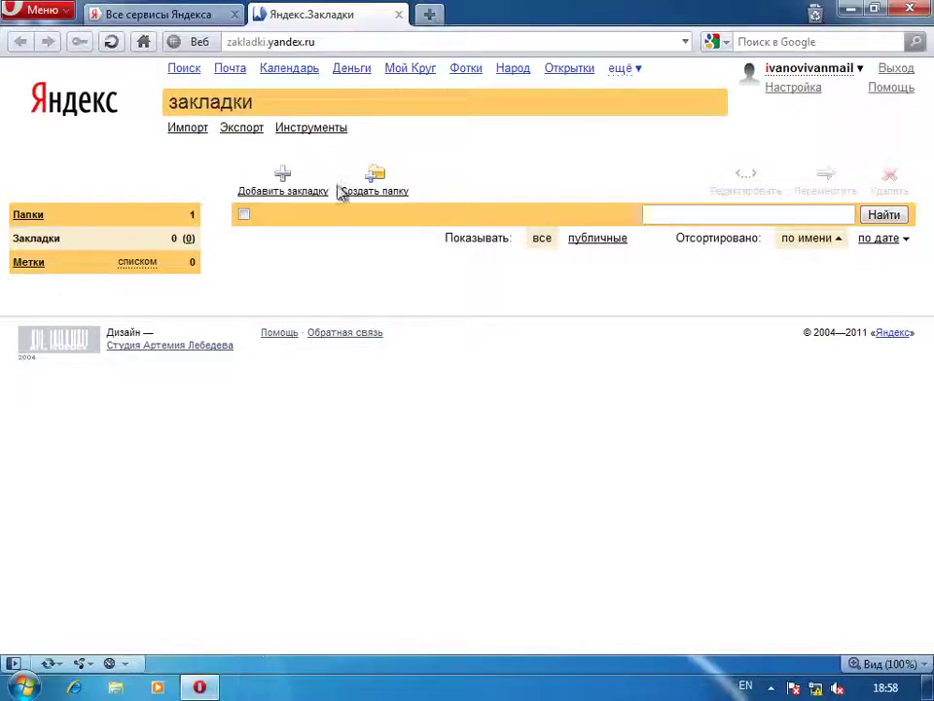
# Step: Bookmark the current page in the browser as Яндекс.Закладки, stored in the Закладки folder
pyautogui.rightClick(454, 379)
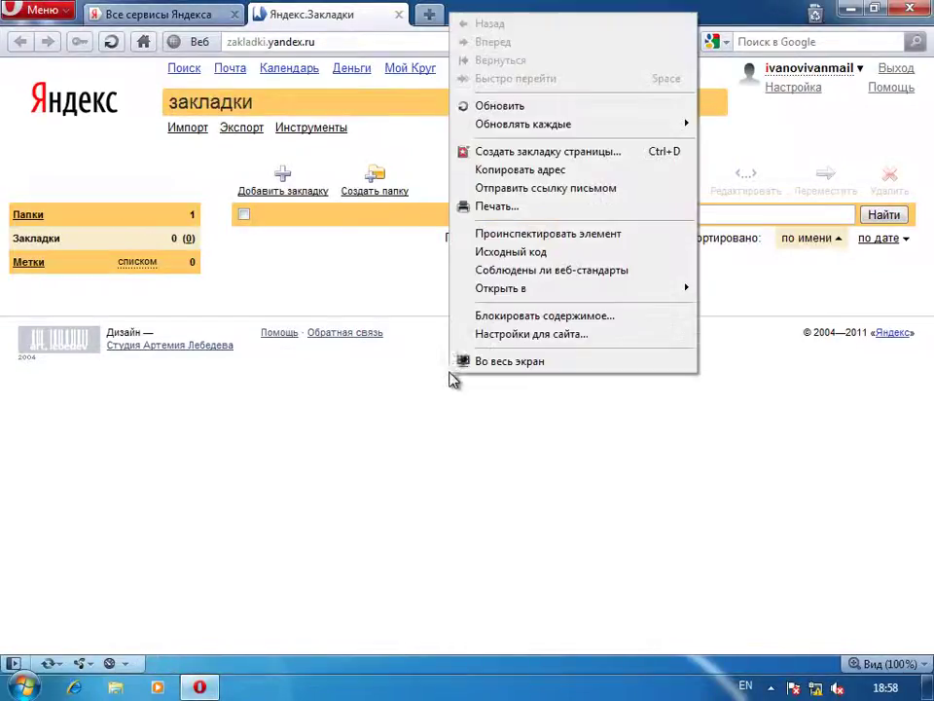
pyautogui.click(547, 152)
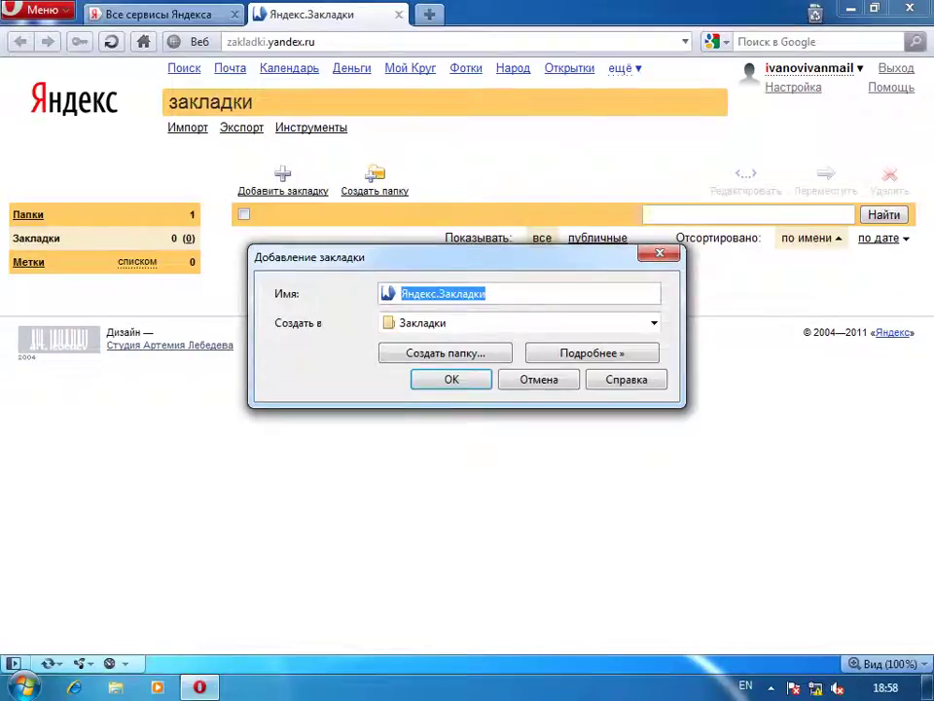
pyautogui.click(650, 324)
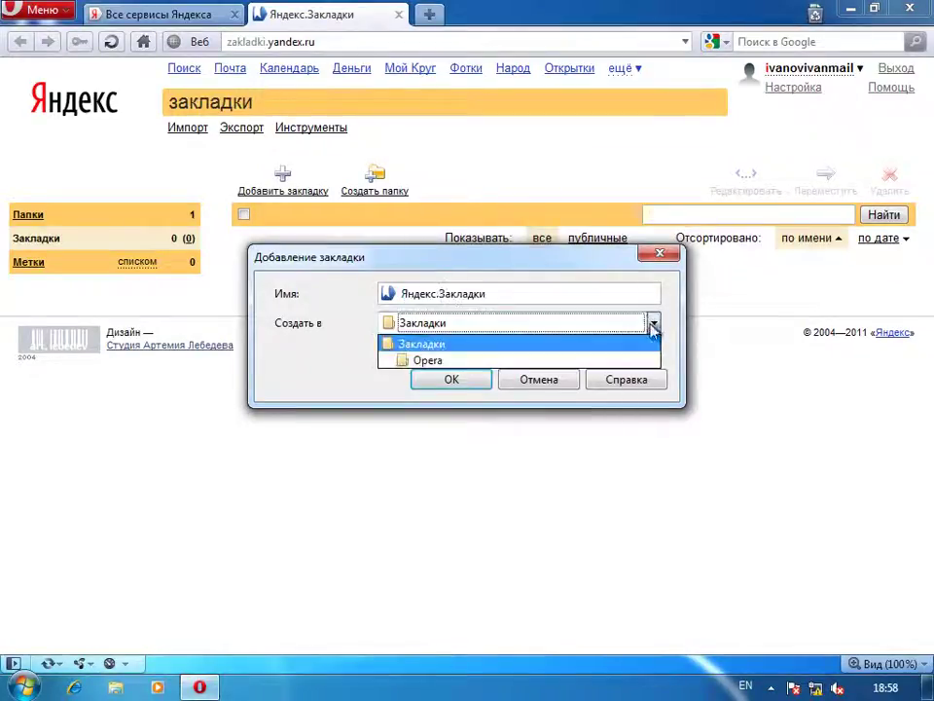
pyautogui.click(416, 346)
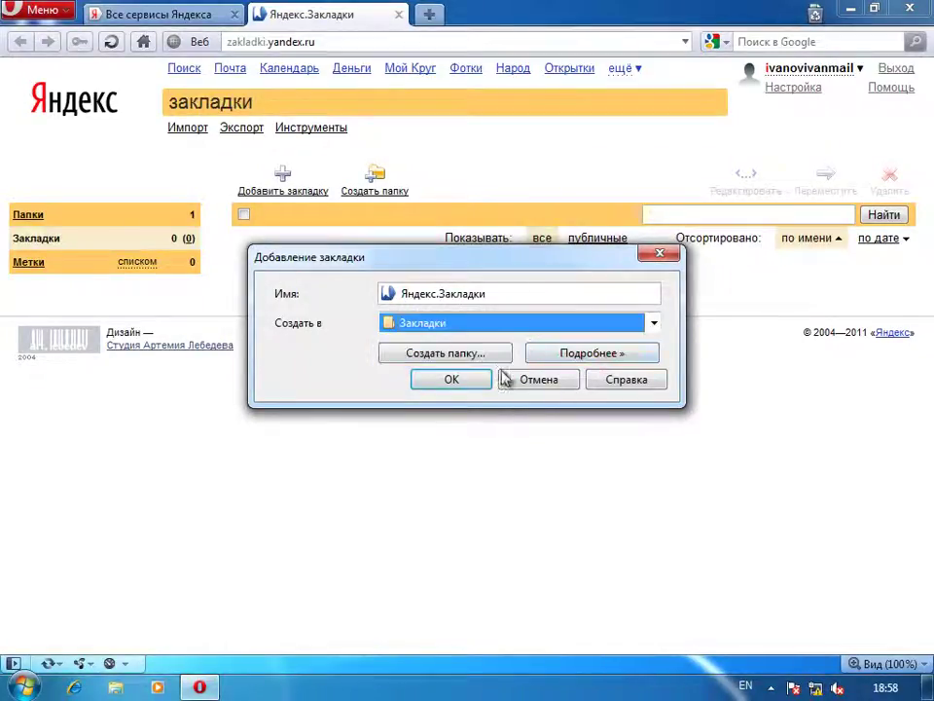
pyautogui.click(455, 381)
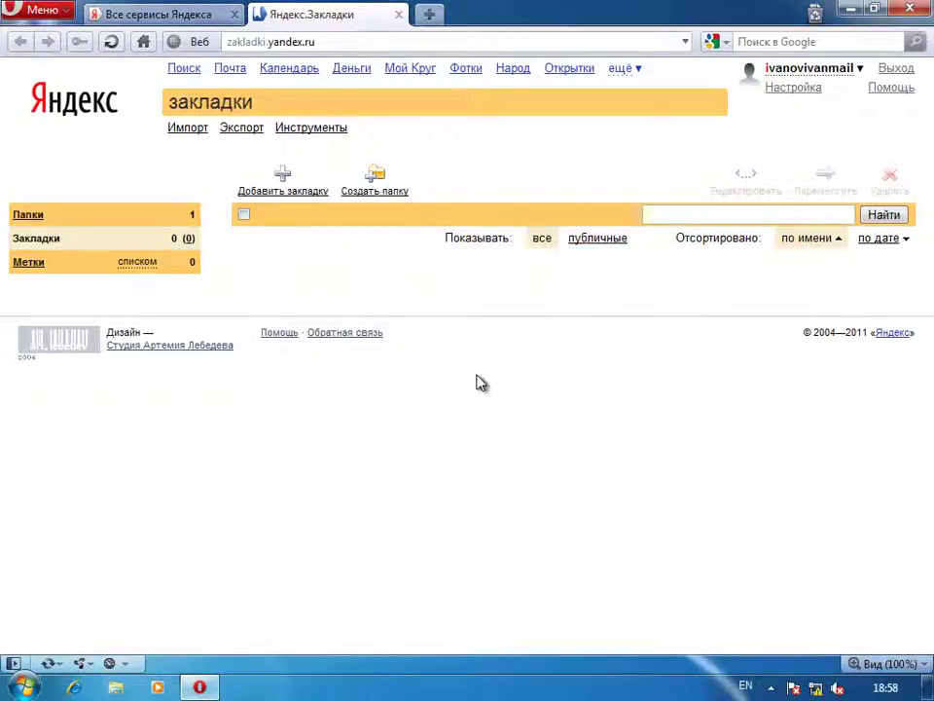
# Step: Check the browser's bookmark list for the Яндекс.Закладки entry
pyautogui.click(21, 17)
pyautogui.moveTo(56, 97)
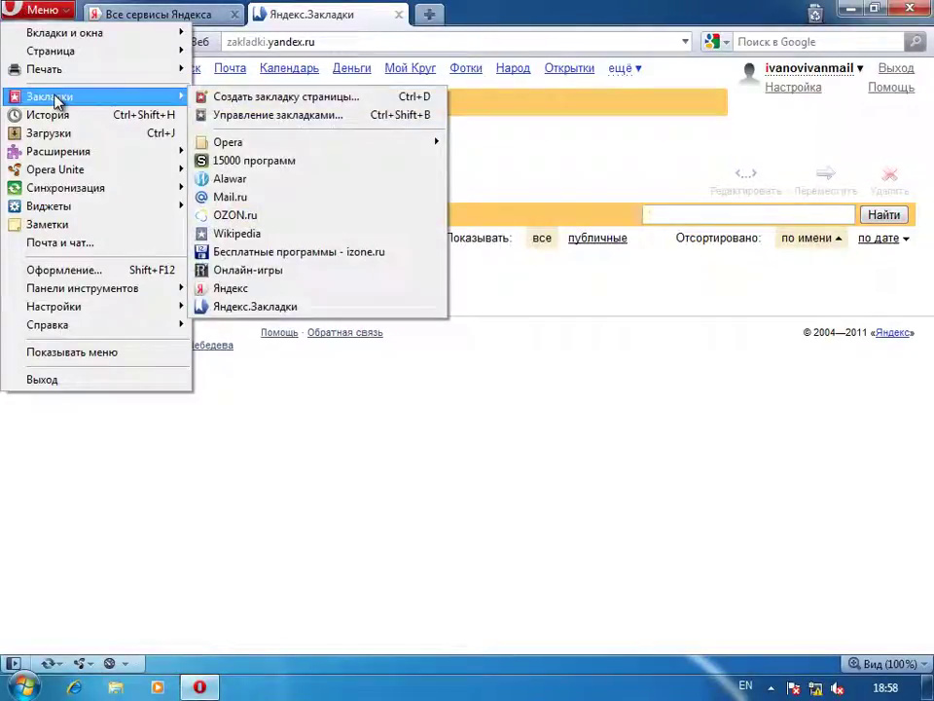
pyautogui.click(248, 98)
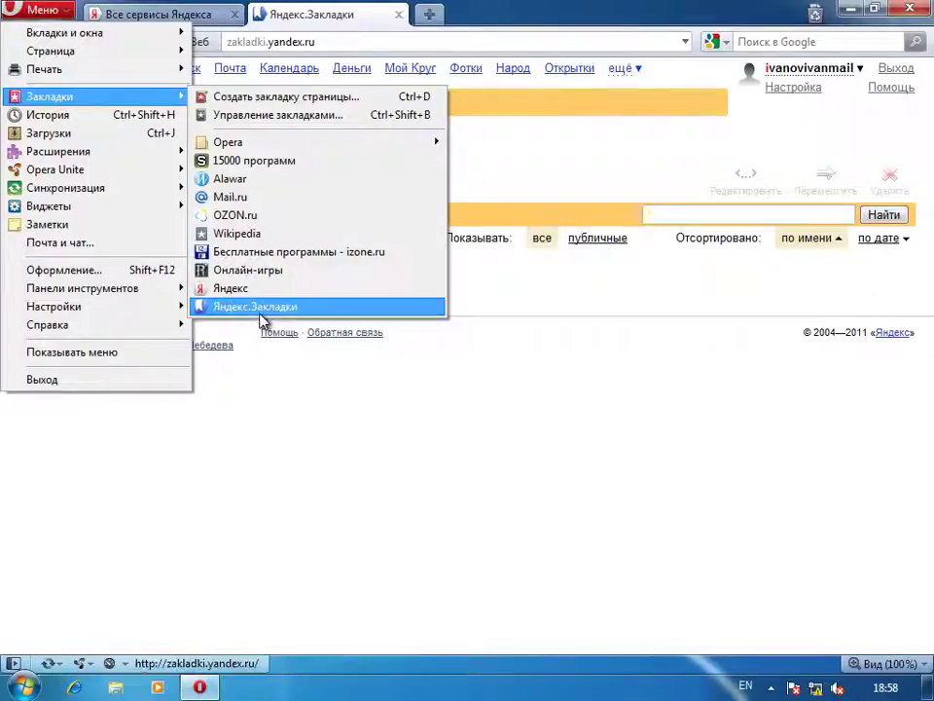
pyautogui.click(448, 449)
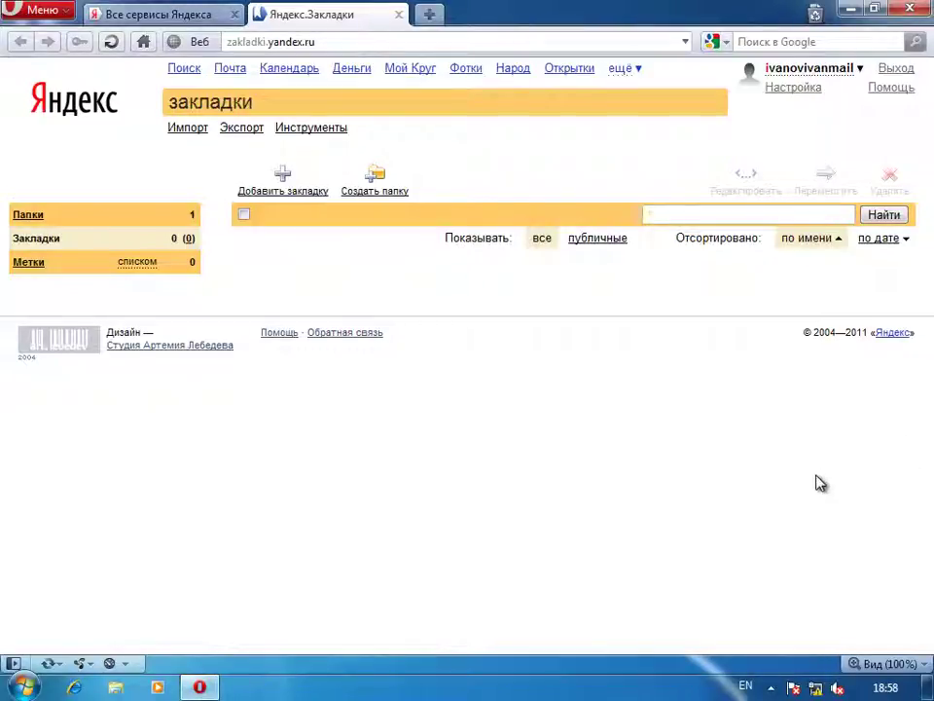
# Step: Export the Opera bookmarks to the desktop as an .adr file named Закладки, and check the file on the desktop
pyautogui.click(46, 19)
pyautogui.moveTo(125, 312)
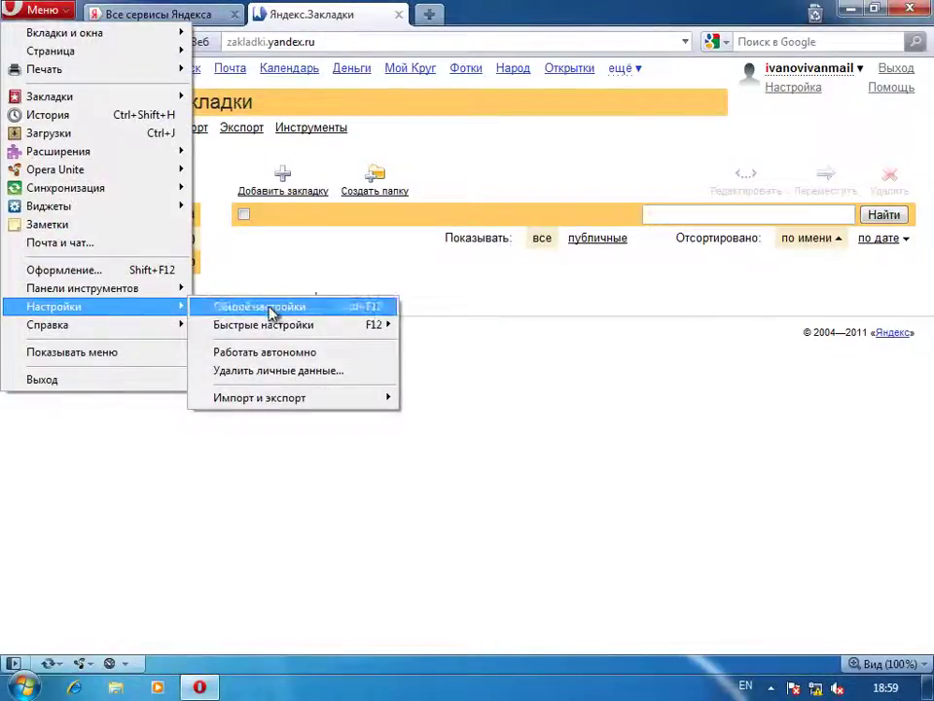
pyautogui.moveTo(331, 401)
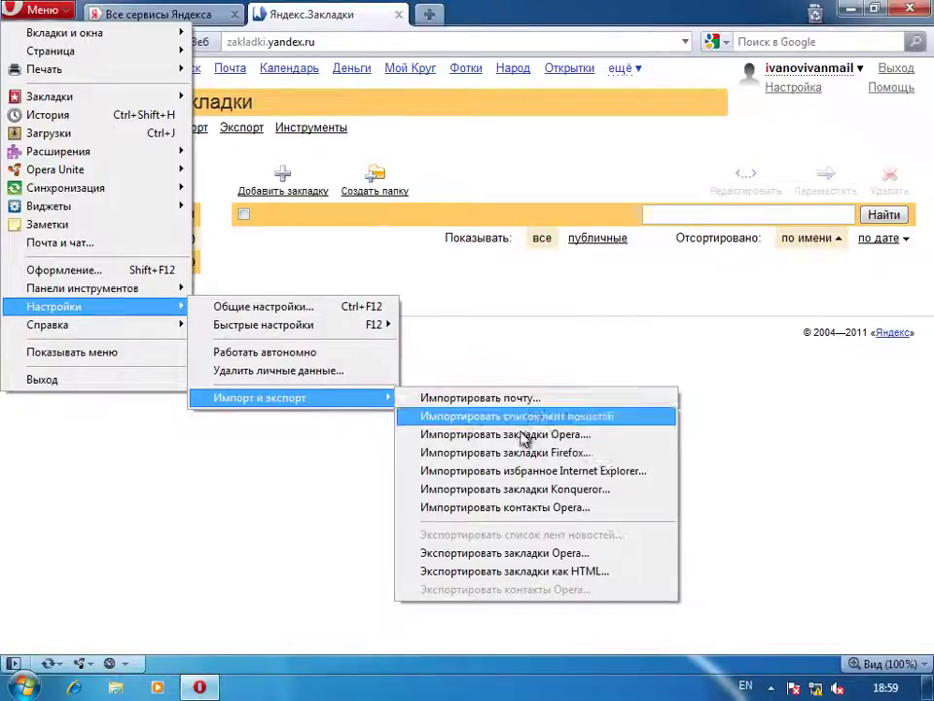
pyautogui.click(519, 555)
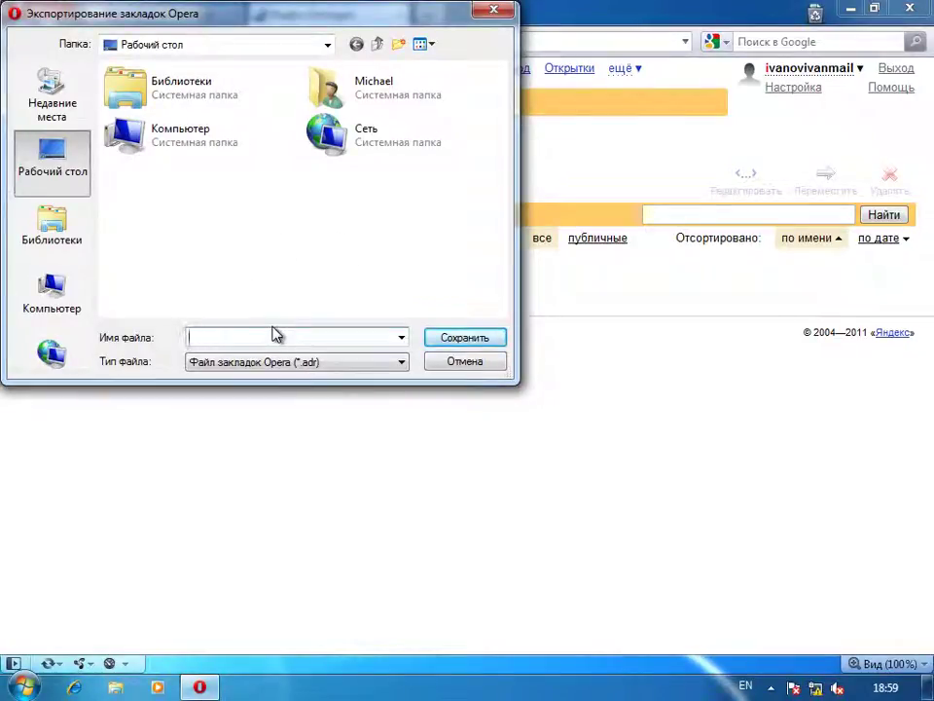
pyautogui.hotkey('alt', 'shift')
pyautogui.write('З')
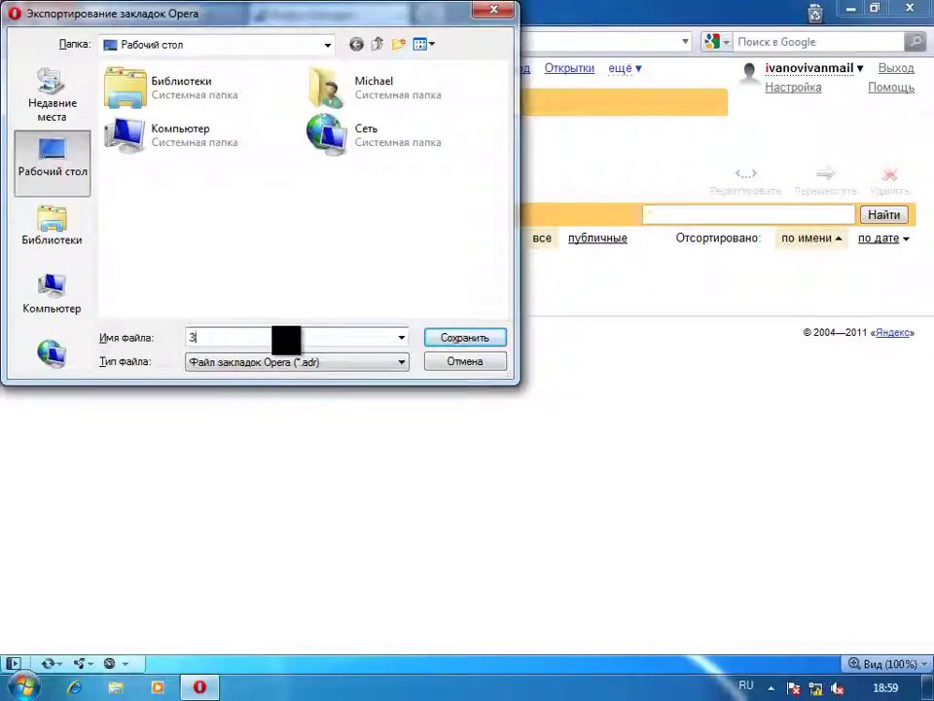
pyautogui.write('акладки')
pyautogui.press('Return')
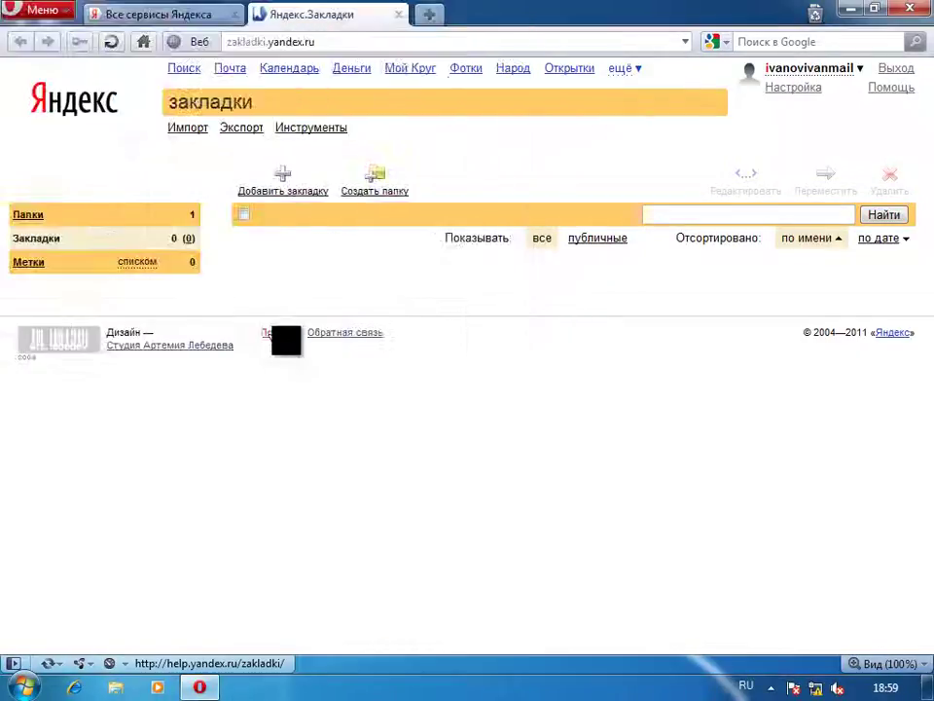
pyautogui.click(201, 689)
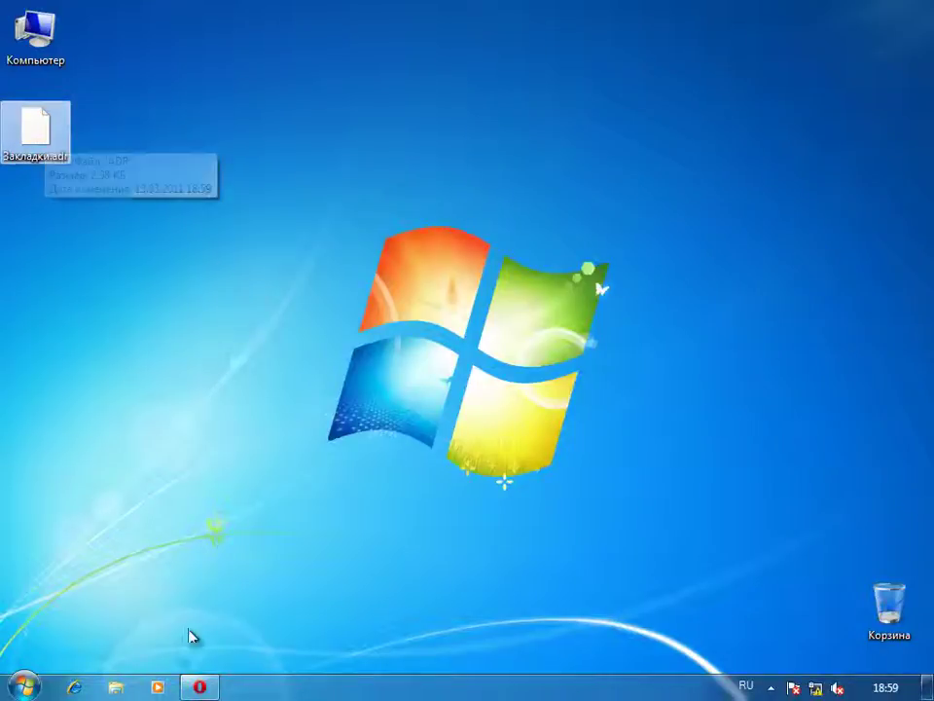
pyautogui.click(200, 690)
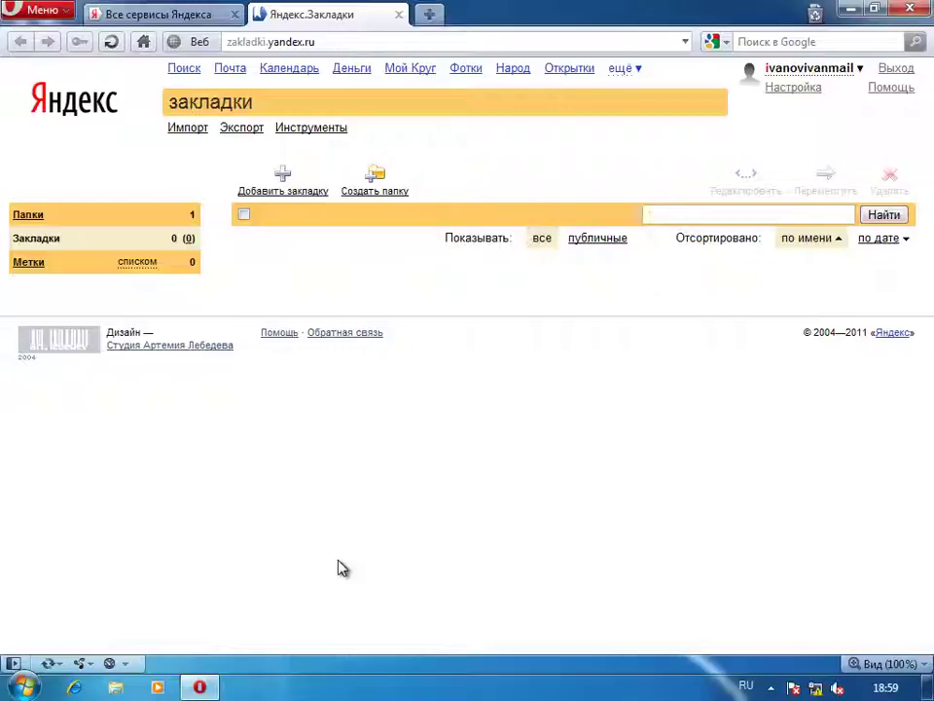
# Step: Examine the browser's commands for importing bookmarks from Opera and other browsers
pyautogui.click(41, 10)
pyautogui.moveTo(77, 309)
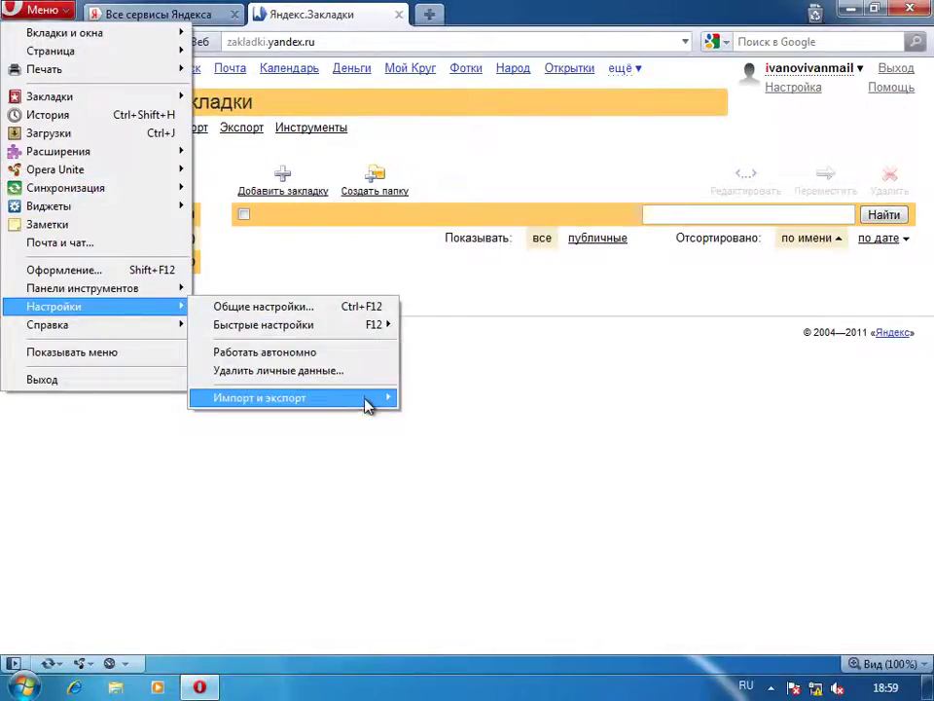
pyautogui.moveTo(368, 403)
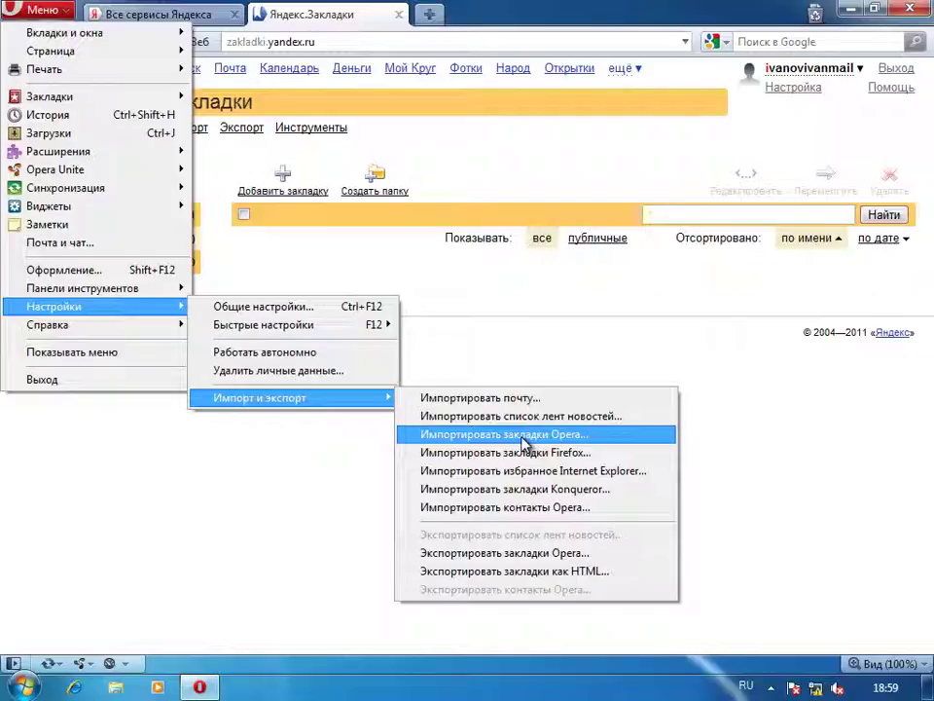
pyautogui.click(876, 520)
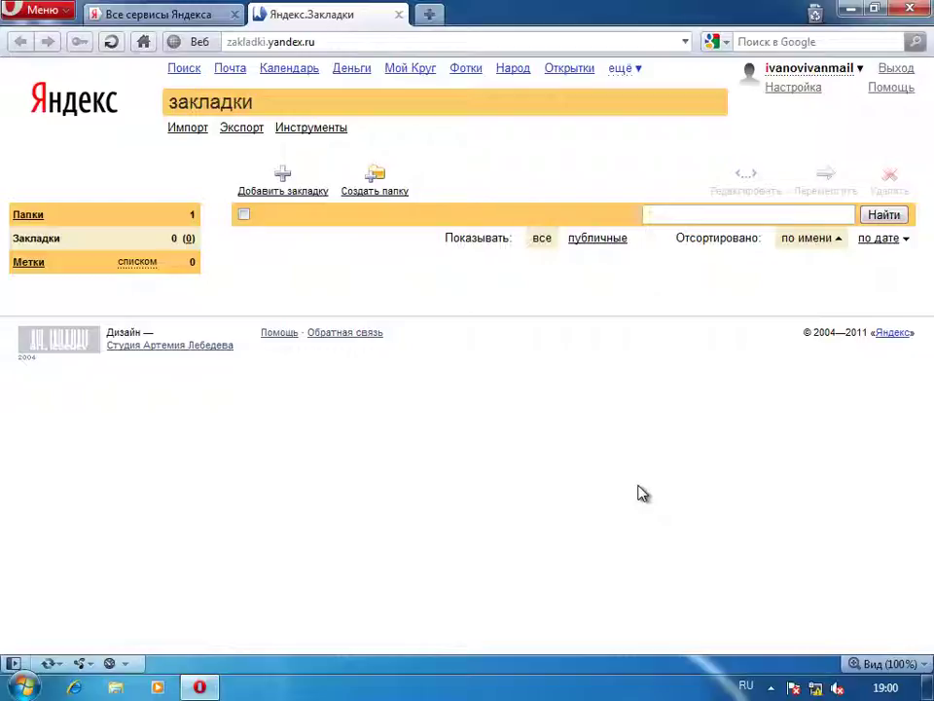
# Step: Review the fields of the Yandex form for adding a bookmark, and cancel it without saving
pyautogui.click(285, 178)
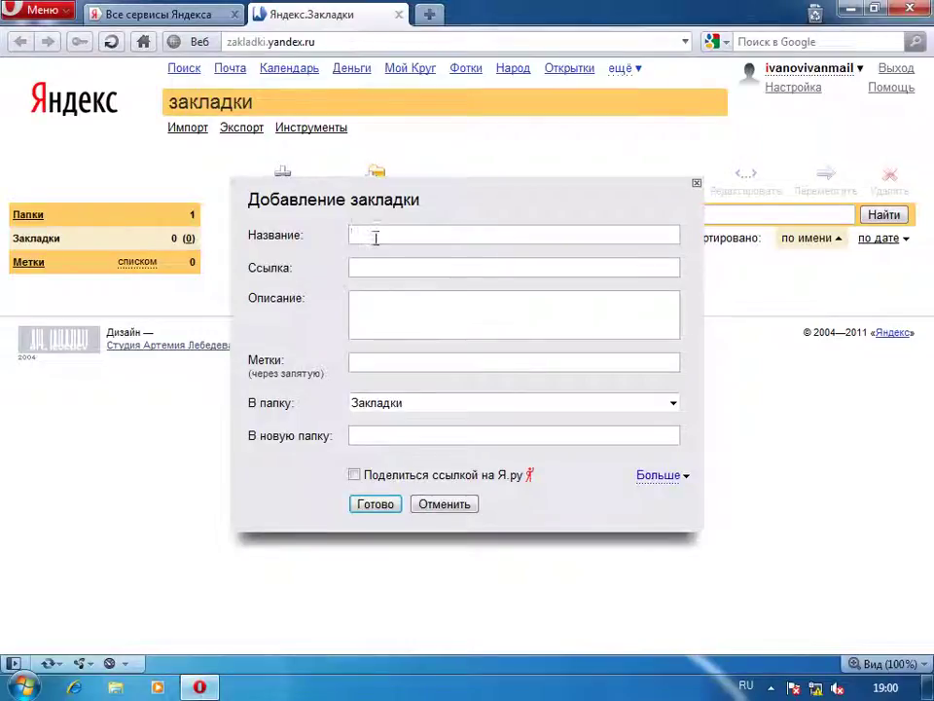
pyautogui.click(407, 267)
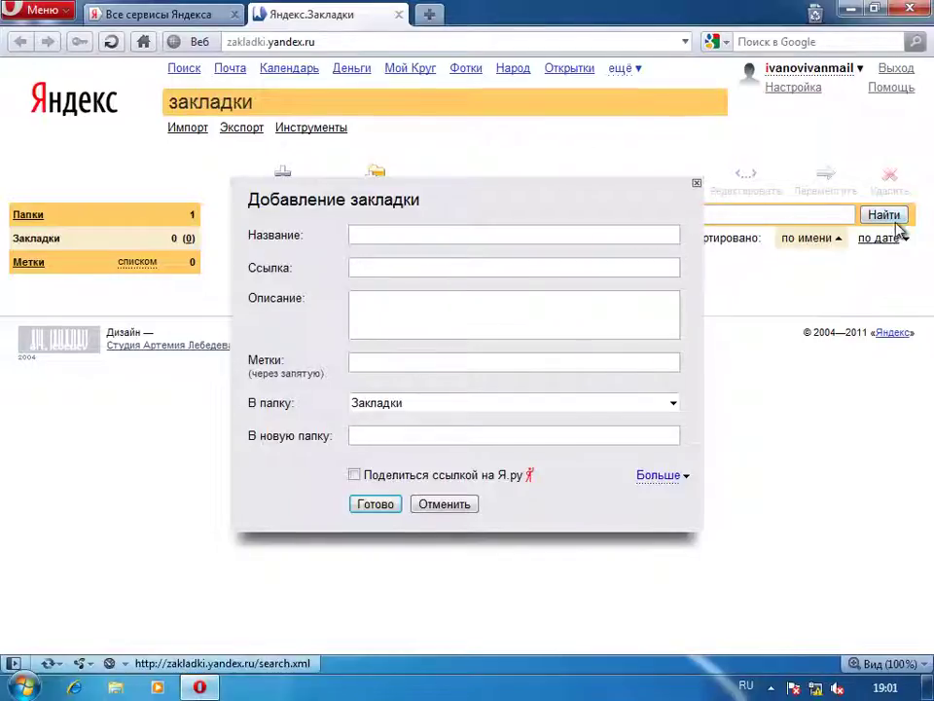
pyautogui.click(469, 508)
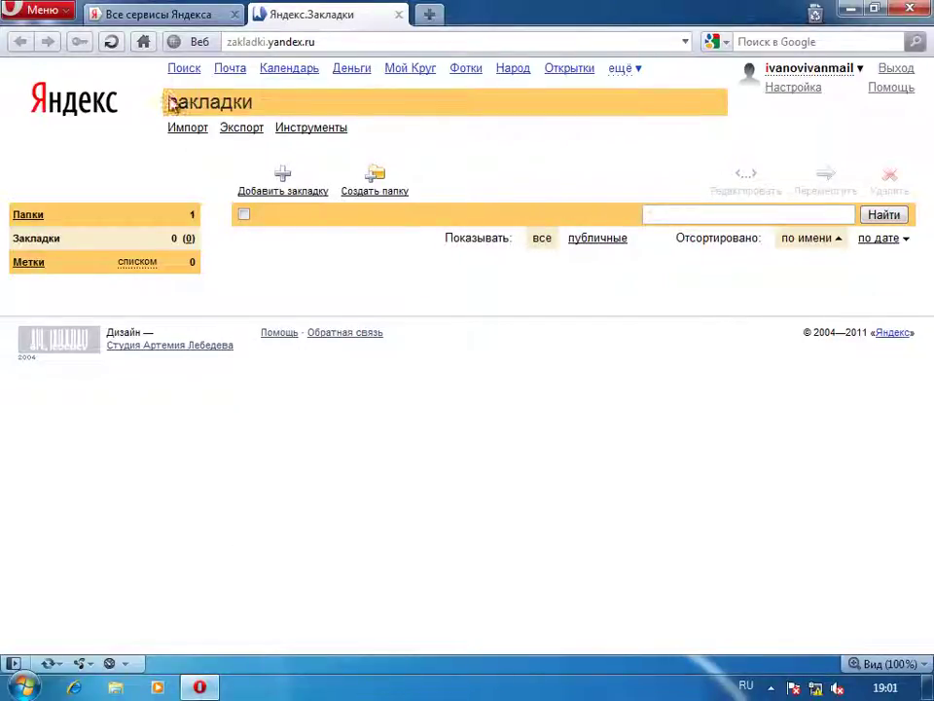
# Step: Import the Закладки.adr file from the desktop into the existing Закладки folder of Yandex Bookmarks
pyautogui.click(188, 127)
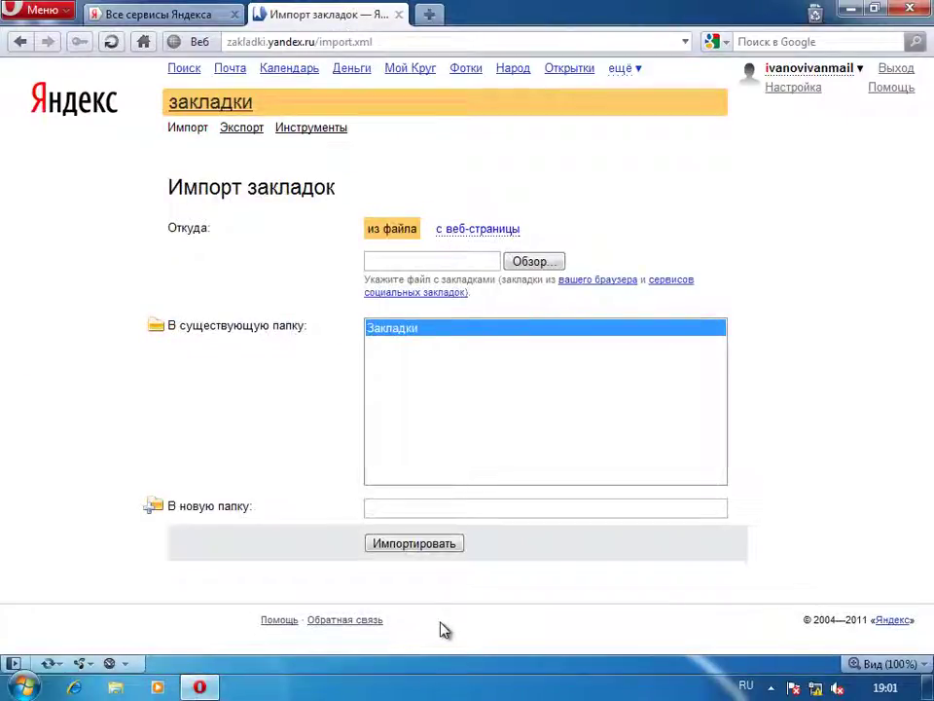
pyautogui.click(541, 262)
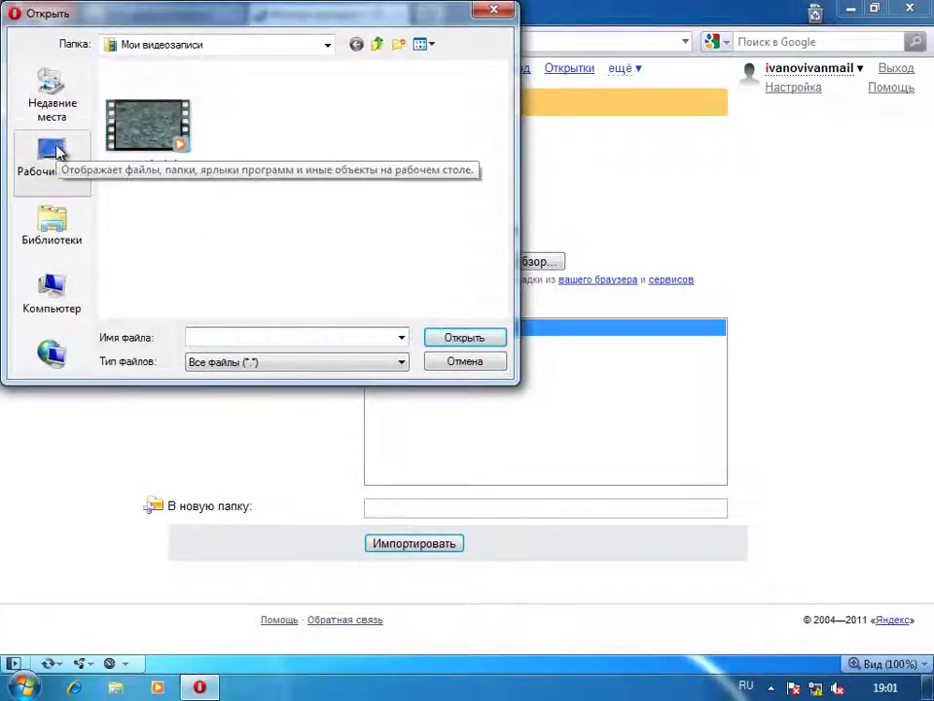
pyautogui.click(57, 148)
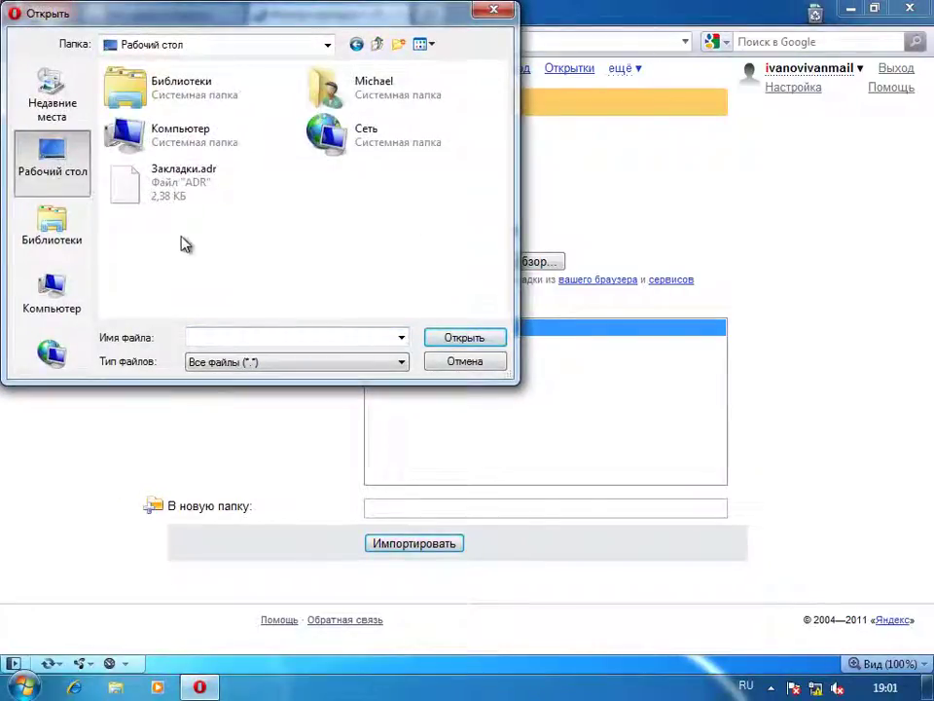
pyautogui.click(142, 185)
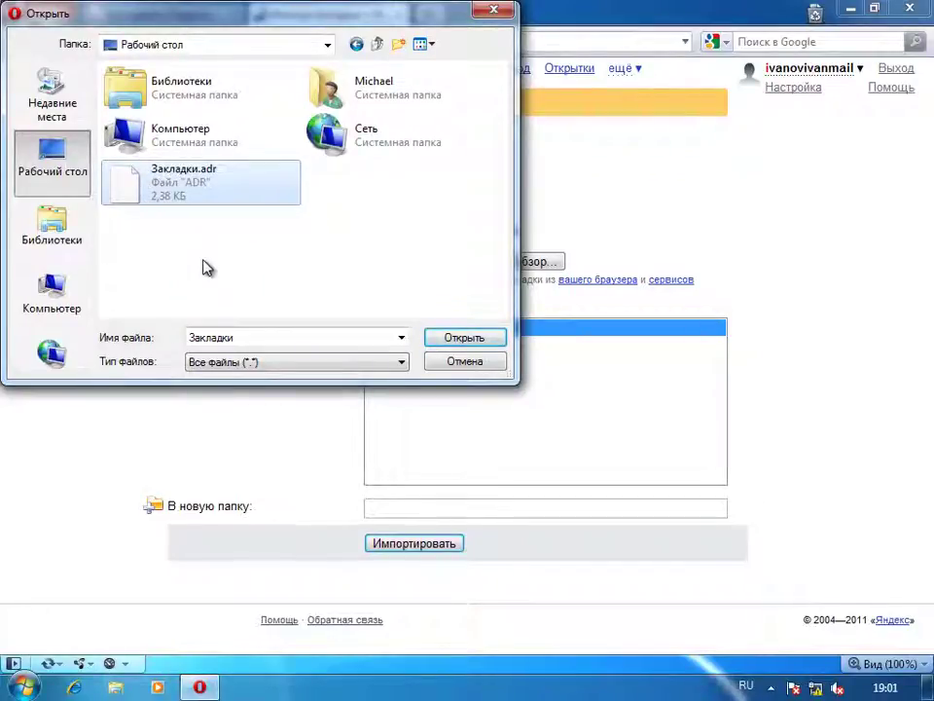
pyautogui.doubleClick(181, 191)
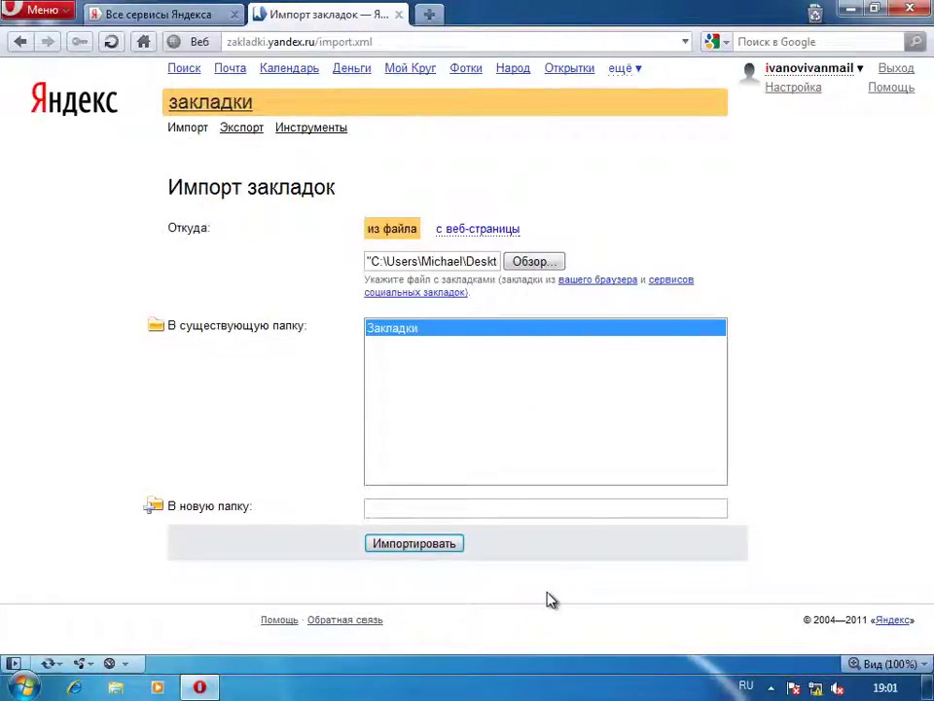
pyautogui.click(397, 544)
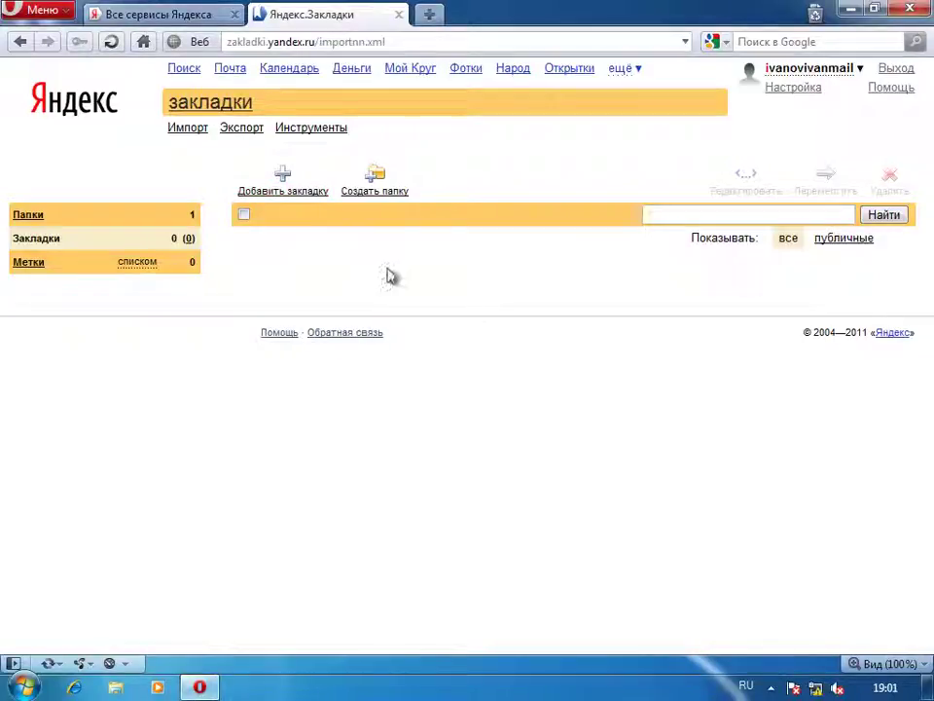
# Step: Preview the Yandex bookmarks export without saving bookmarks.html, and examine the browser's own bookmark import and export options
pyautogui.click(243, 137)
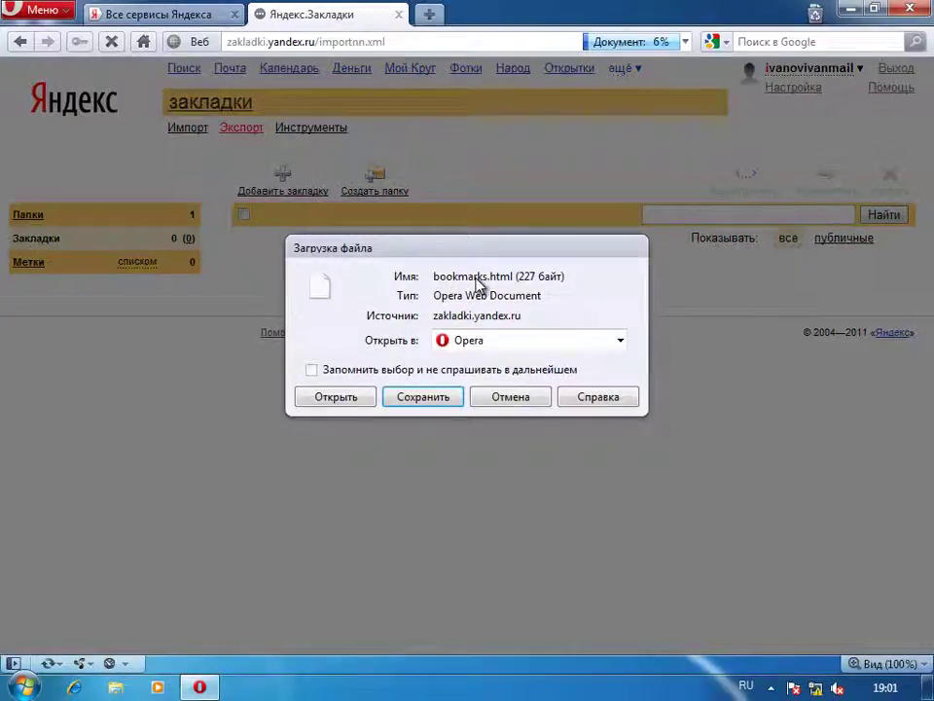
pyautogui.click(506, 401)
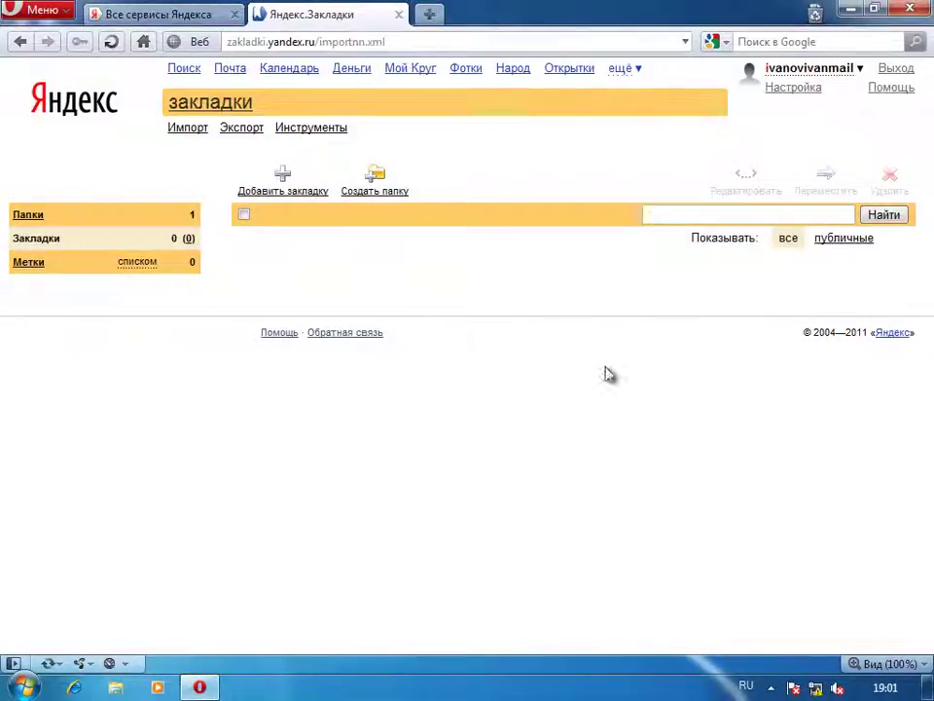
pyautogui.click(49, 17)
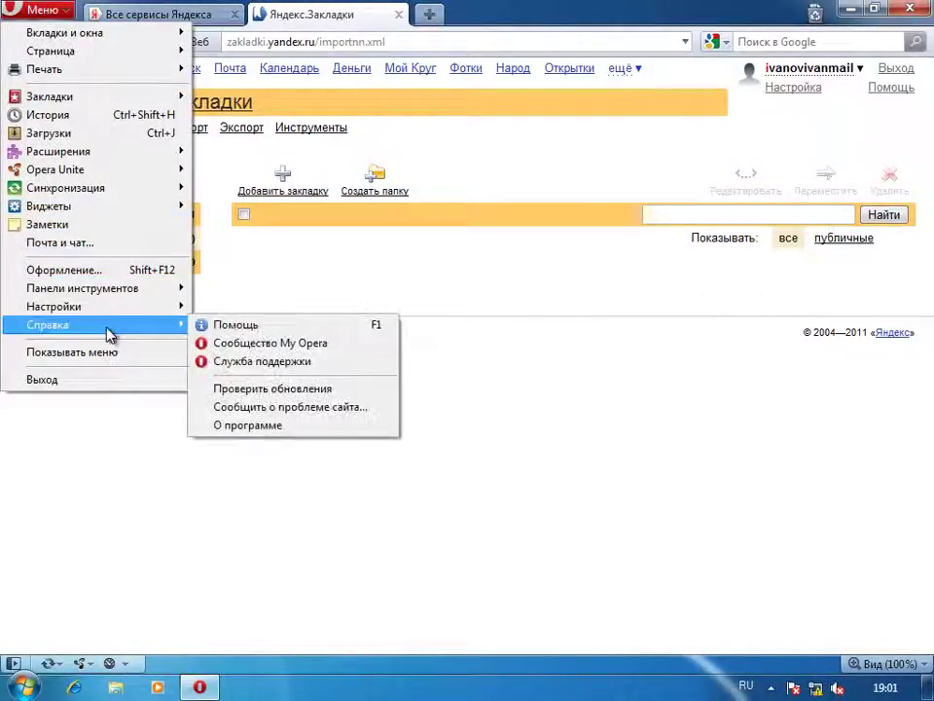
pyautogui.moveTo(133, 307)
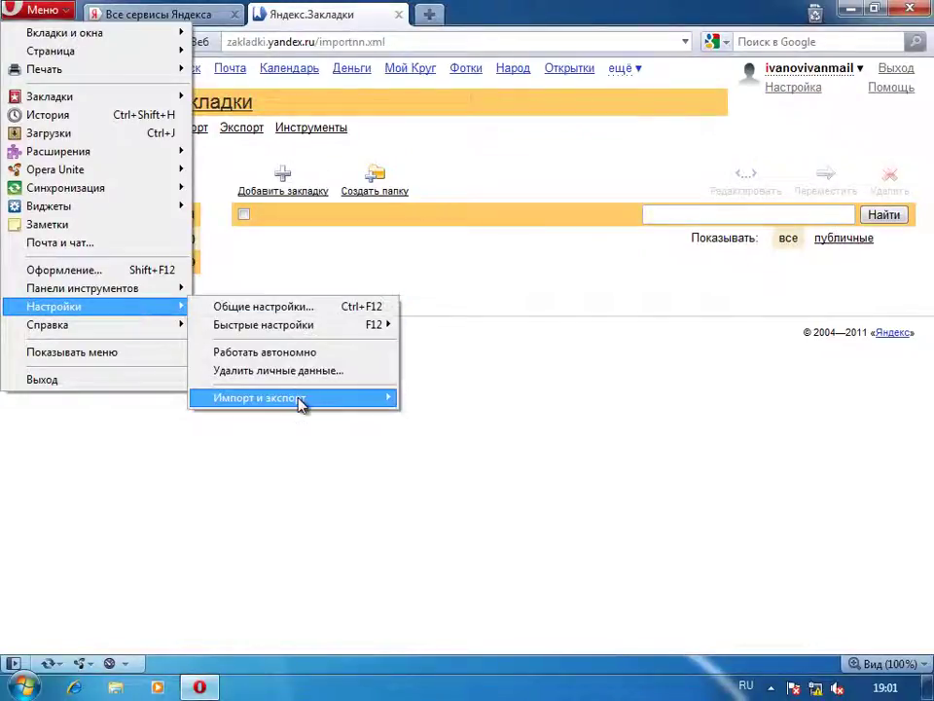
pyautogui.moveTo(317, 401)
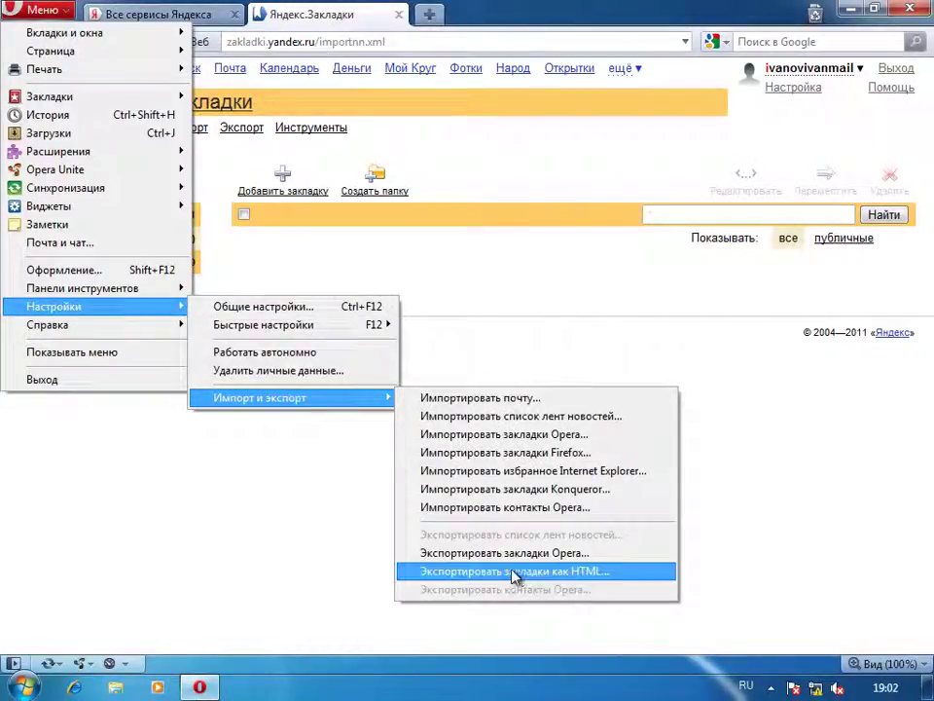
pyautogui.click(542, 441)
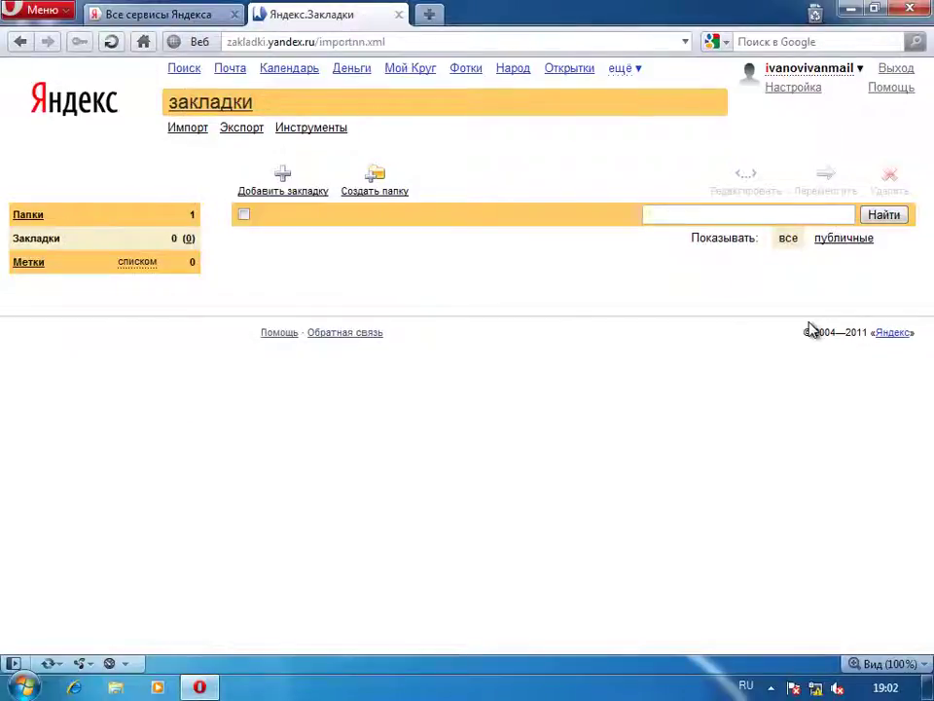